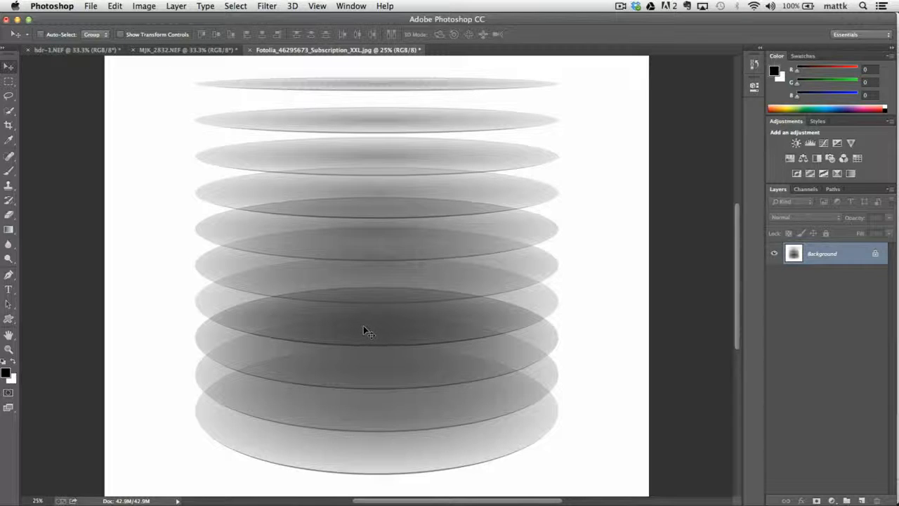
Create a new blank document with a white background
{"action": "left_click", "coordinate": [91, 6]}
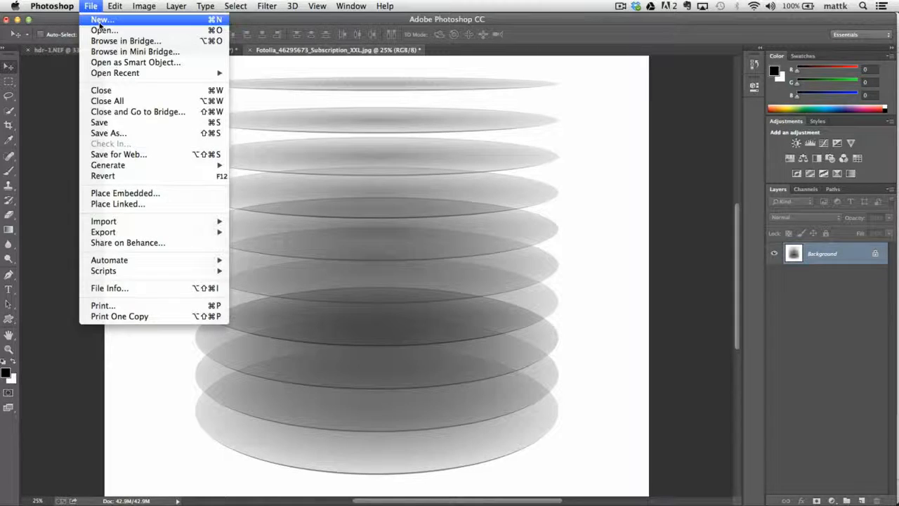
{"action": "left_click", "coordinate": [99, 21]}
{"action": "left_click", "coordinate": [531, 135]}
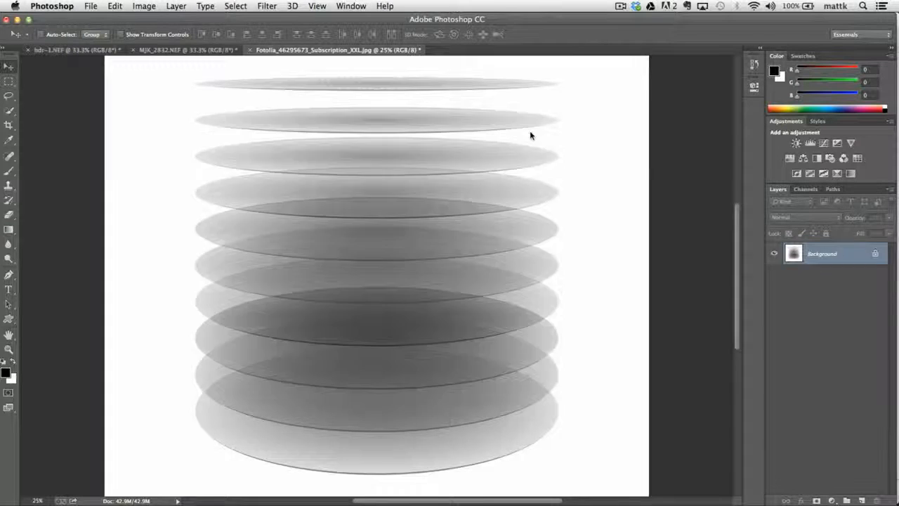
Add six empty layers above the Background of the new document
{"action": "left_click", "coordinate": [862, 500]}
{"action": "left_click", "coordinate": [862, 501]}
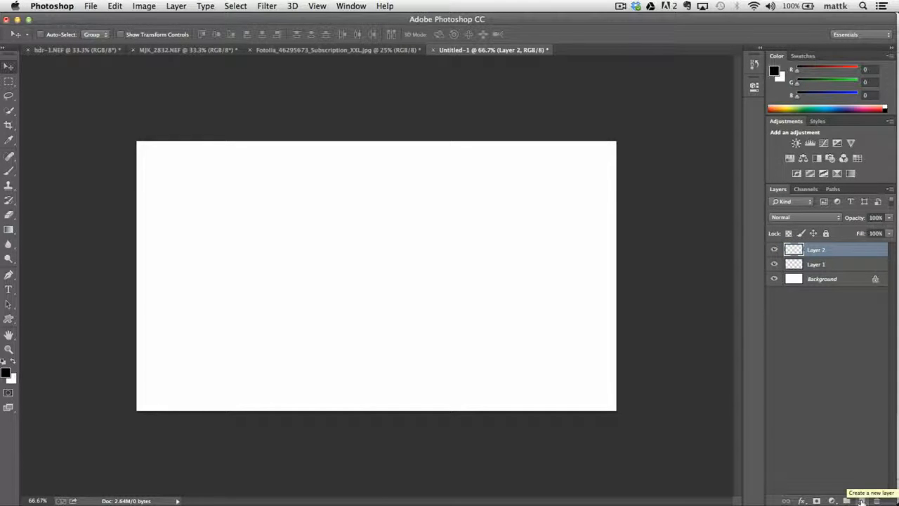
{"action": "left_click", "coordinate": [862, 500]}
{"action": "left_click", "coordinate": [862, 500]}
{"action": "left_click", "coordinate": [862, 500]}
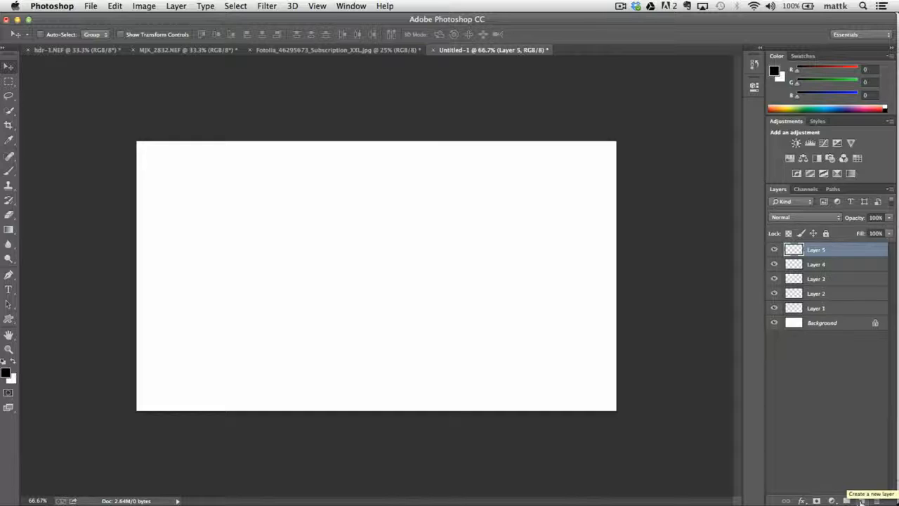
{"action": "left_click", "coordinate": [862, 500]}
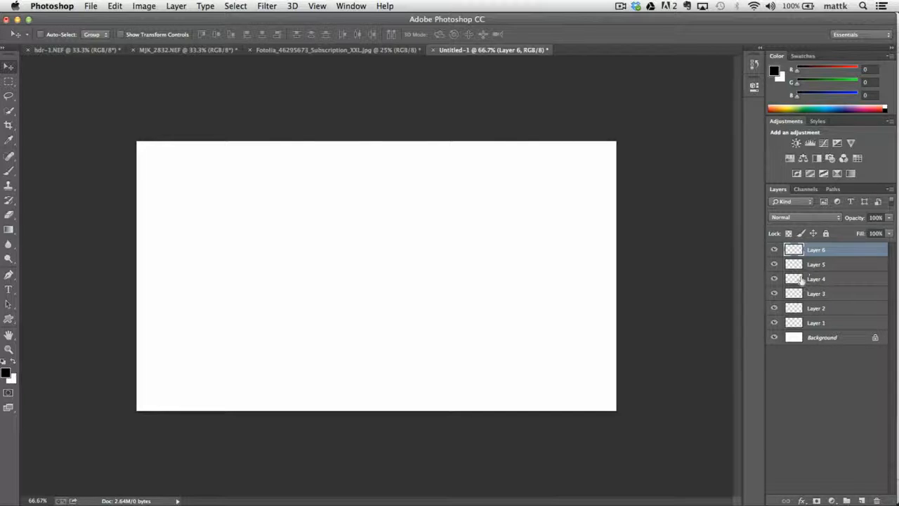
Look at the stacked-discs image, and bring the mountain photo hdr-1.NEF to the front
{"action": "left_click", "coordinate": [314, 49]}
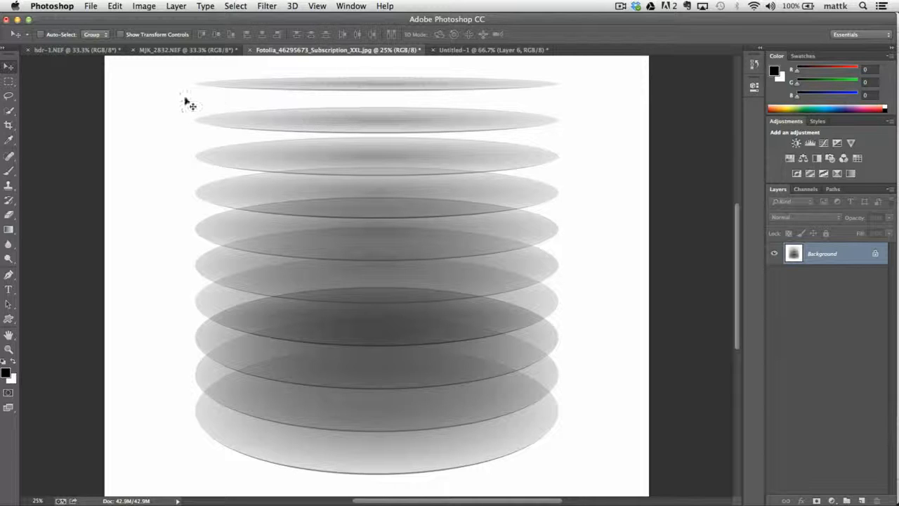
{"action": "left_click", "coordinate": [77, 50]}
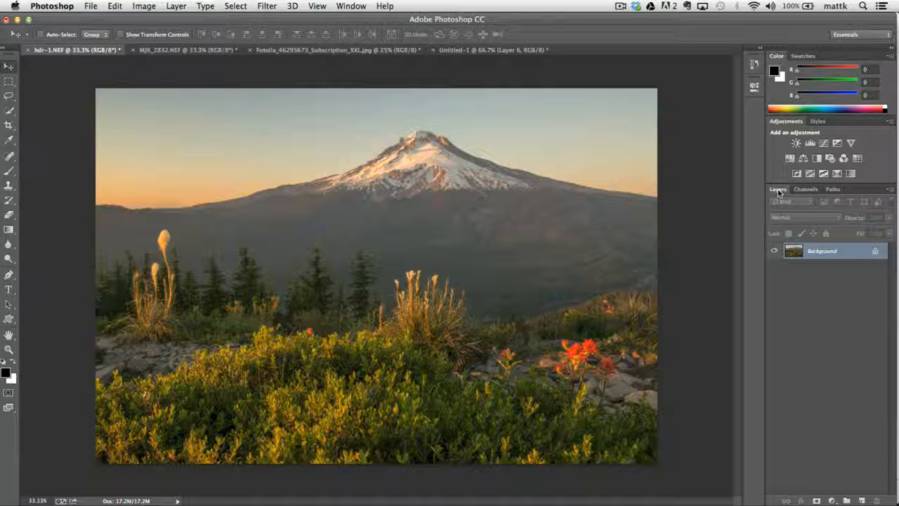
{"action": "left_click", "coordinate": [353, 6]}
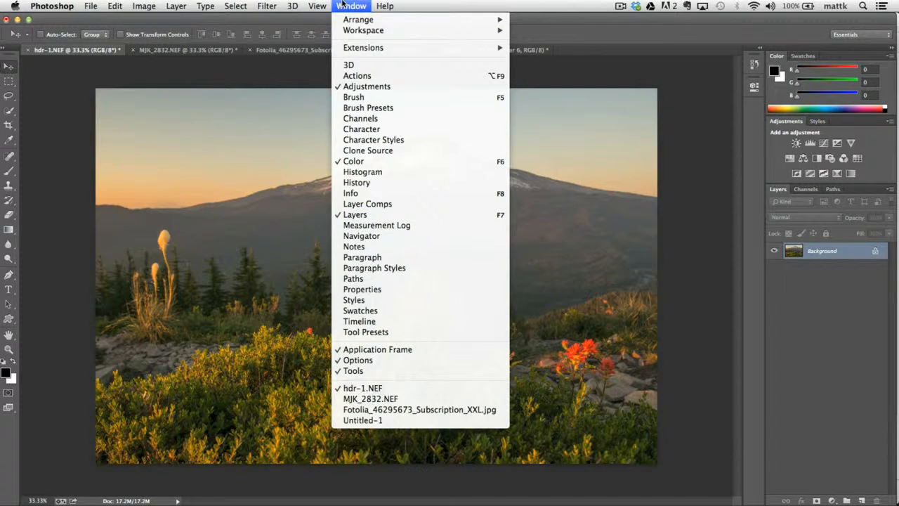
{"action": "left_click", "coordinate": [343, 5]}
Set the layer thumbnails to the largest size
{"action": "left_click", "coordinate": [891, 190]}
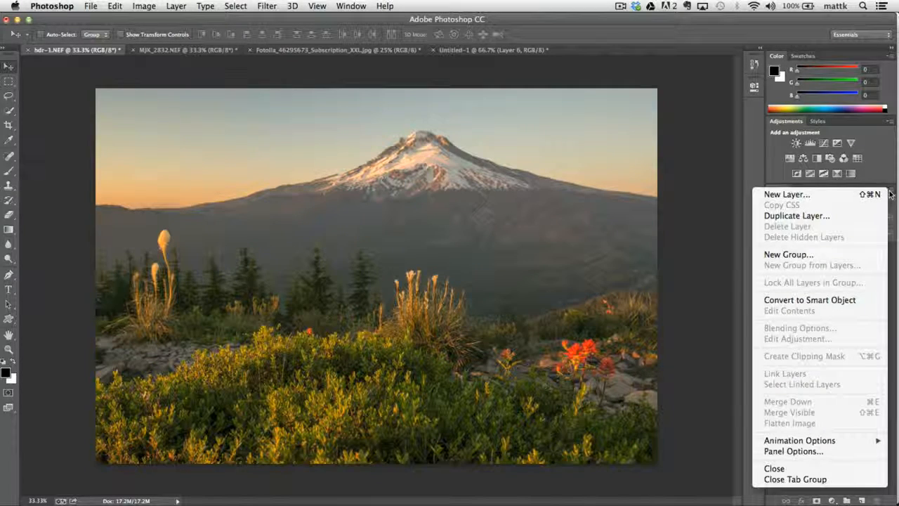
{"action": "left_click", "coordinate": [798, 451]}
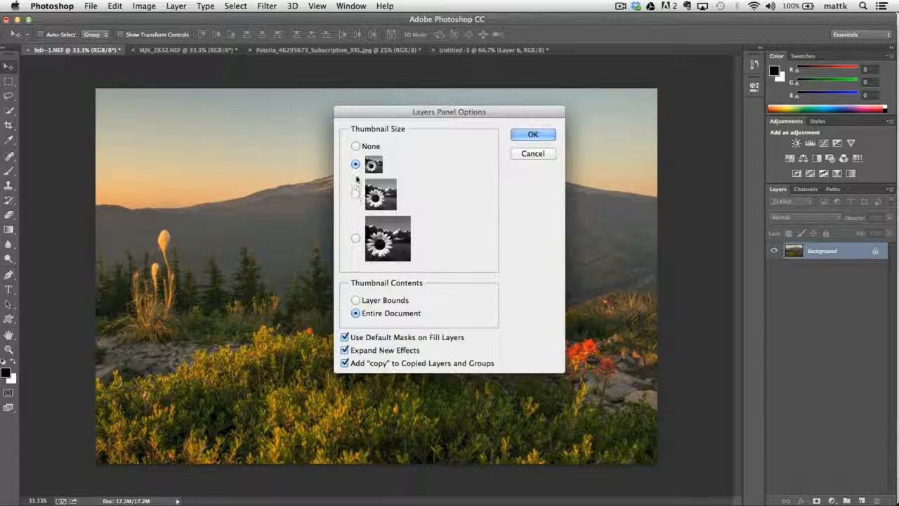
{"action": "left_click", "coordinate": [355, 238]}
{"action": "left_click", "coordinate": [533, 135]}
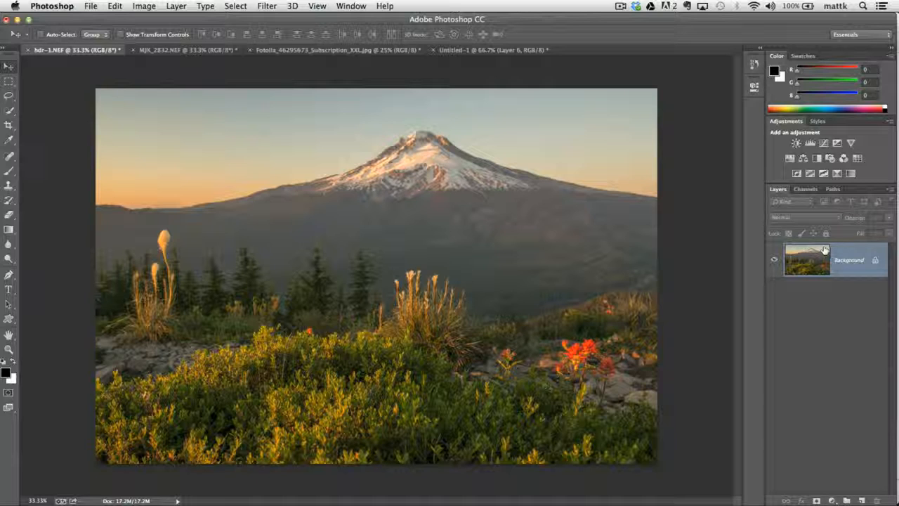
{"action": "left_click", "coordinate": [92, 6]}
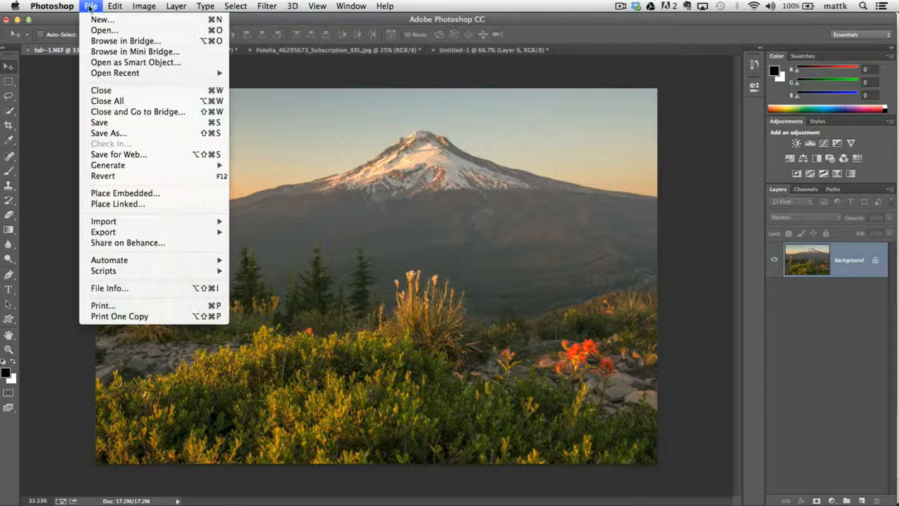
{"action": "left_click", "coordinate": [92, 6]}
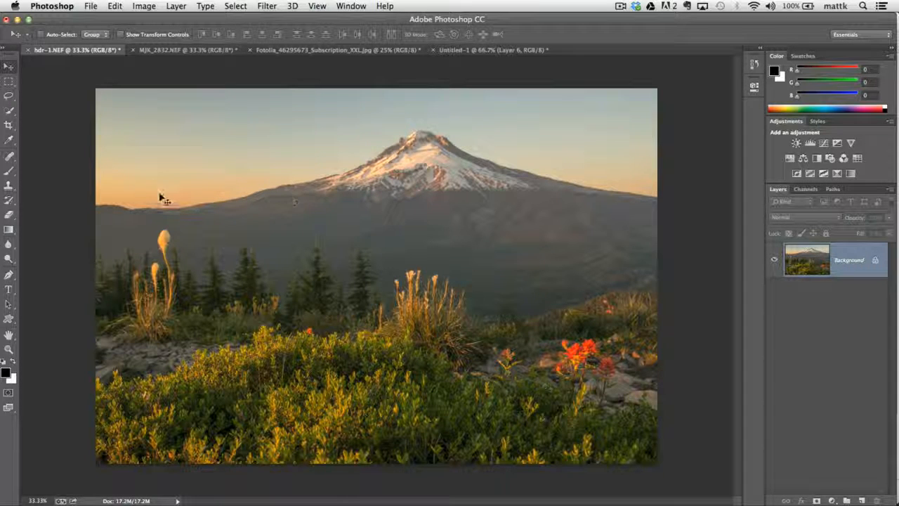
Activate the regular Brush tool for the mountain photo
{"action": "key", "text": "b"}
{"action": "left_click", "coordinate": [10, 172]}
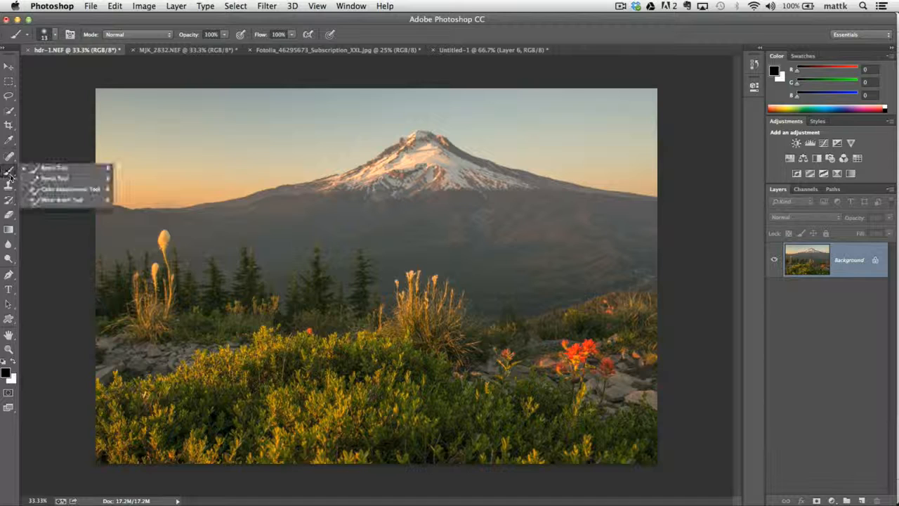
{"action": "left_click", "coordinate": [50, 168]}
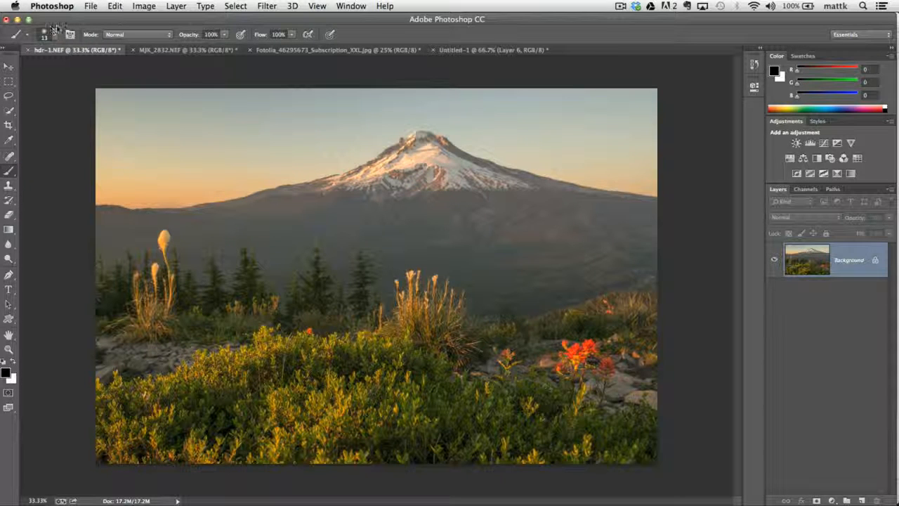
{"action": "left_click", "coordinate": [55, 34]}
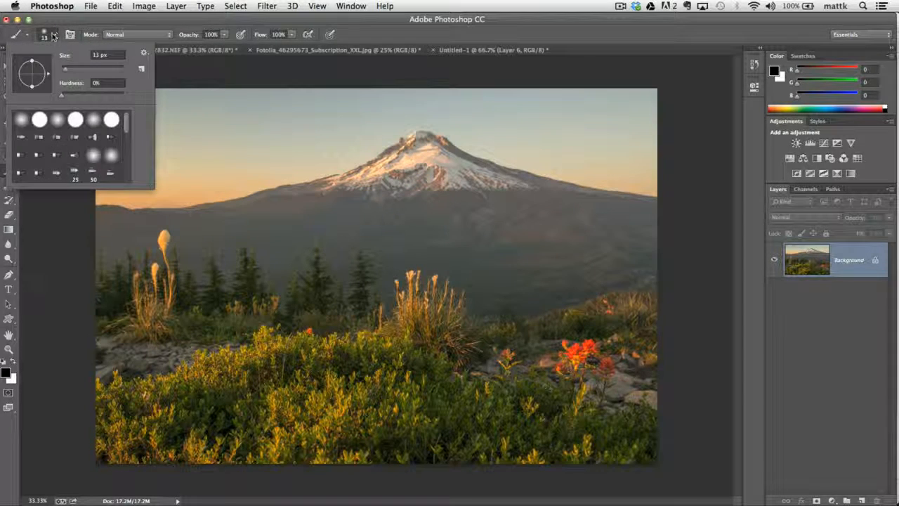
{"action": "left_click", "coordinate": [45, 35]}
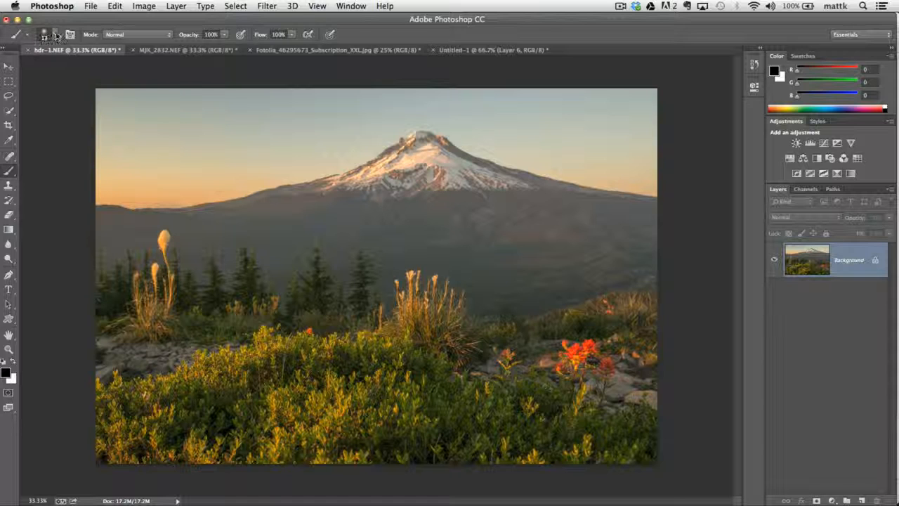
Try several brush settings and finish with a size of 69 px and a hardness of 82%
{"action": "left_click", "coordinate": [55, 34]}
{"action": "mouse_move", "coordinate": [63, 70]}
{"action": "left_mouse_down"}
{"action": "mouse_move", "coordinate": [83, 68]}
{"action": "mouse_move", "coordinate": [81, 94]}
{"action": "mouse_move", "coordinate": [60, 96]}
{"action": "left_mouse_up"}
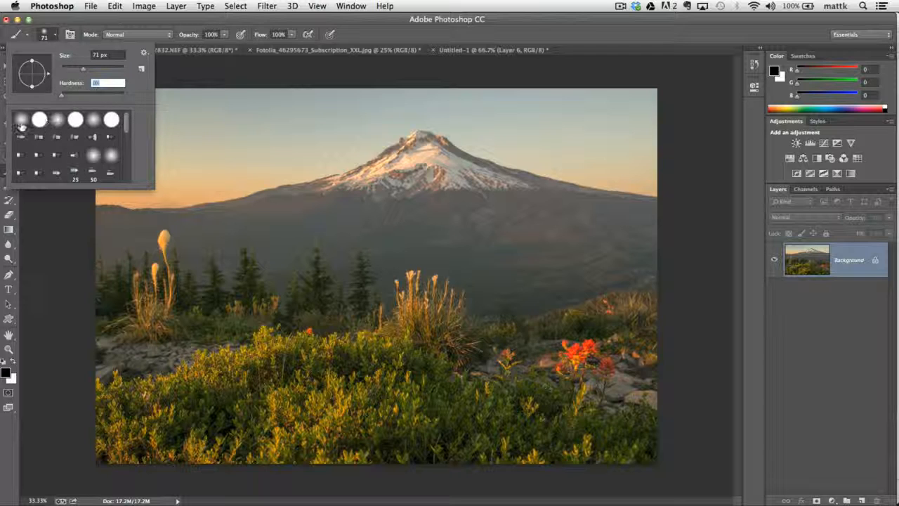
{"action": "left_click_drag", "start_coordinate": [74, 96], "coordinate": [155, 93]}
{"action": "mouse_move", "coordinate": [123, 94]}
{"action": "left_mouse_down"}
{"action": "mouse_move", "coordinate": [77, 96]}
{"action": "mouse_move", "coordinate": [114, 94]}
{"action": "mouse_move", "coordinate": [87, 71]}
{"action": "mouse_move", "coordinate": [113, 70]}
{"action": "left_mouse_up"}
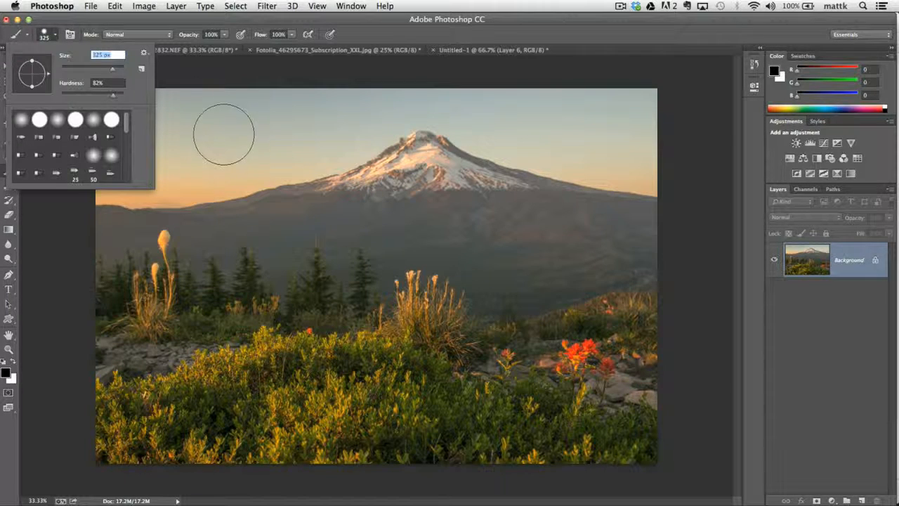
{"action": "left_click_drag", "start_coordinate": [113, 70], "coordinate": [102, 70]}
{"action": "mouse_move", "coordinate": [129, 120]}
{"action": "left_mouse_down"}
{"action": "mouse_move", "coordinate": [127, 142]}
{"action": "mouse_move", "coordinate": [129, 102]}
{"action": "left_mouse_up"}
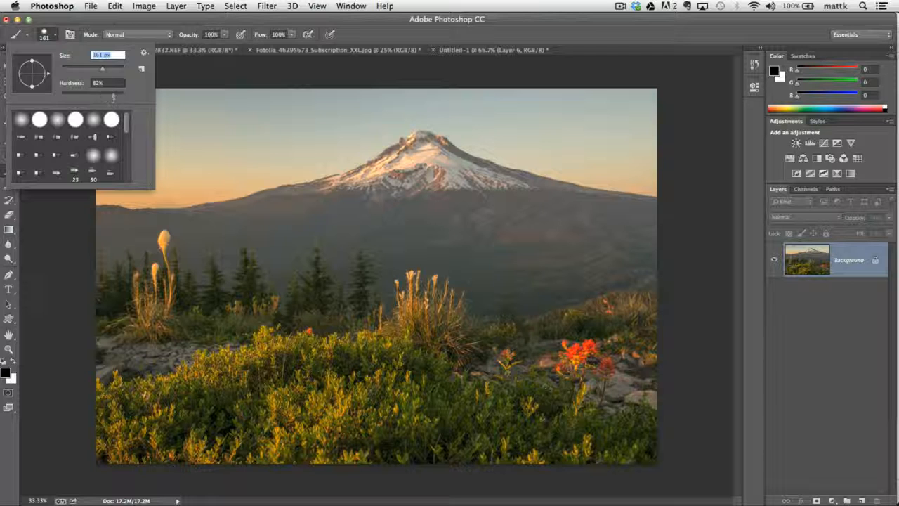
{"action": "left_click_drag", "start_coordinate": [102, 70], "coordinate": [84, 72]}
{"action": "left_click", "coordinate": [56, 35]}
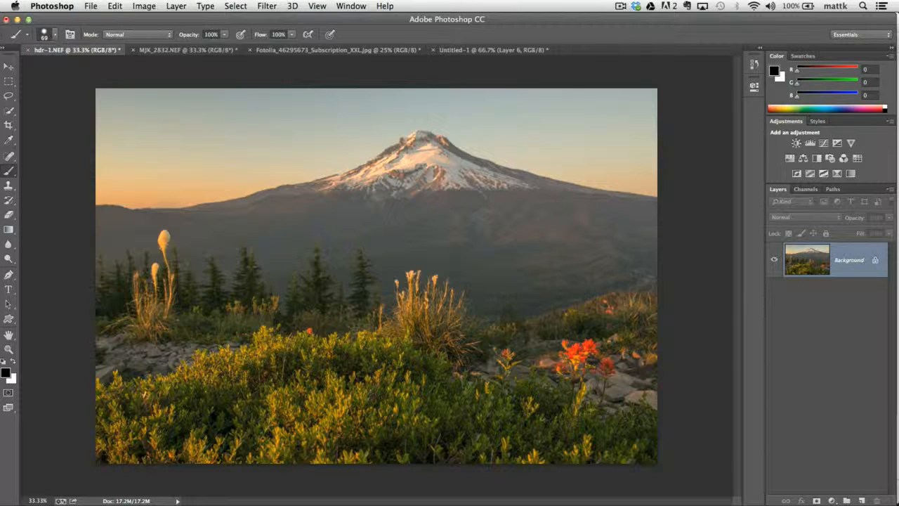
{"action": "left_click", "coordinate": [5, 375]}
{"action": "left_click_drag", "start_coordinate": [652, 249], "coordinate": [412, 72]}
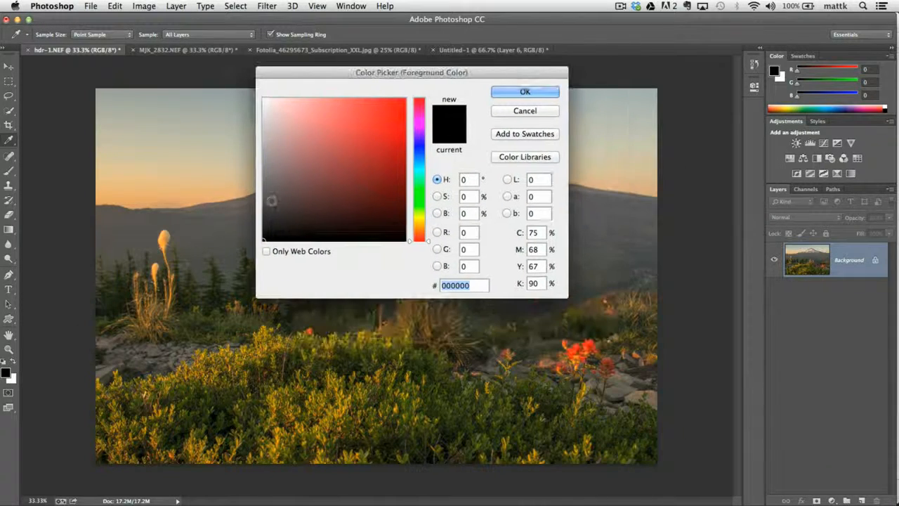
{"action": "left_click", "coordinate": [508, 111]}
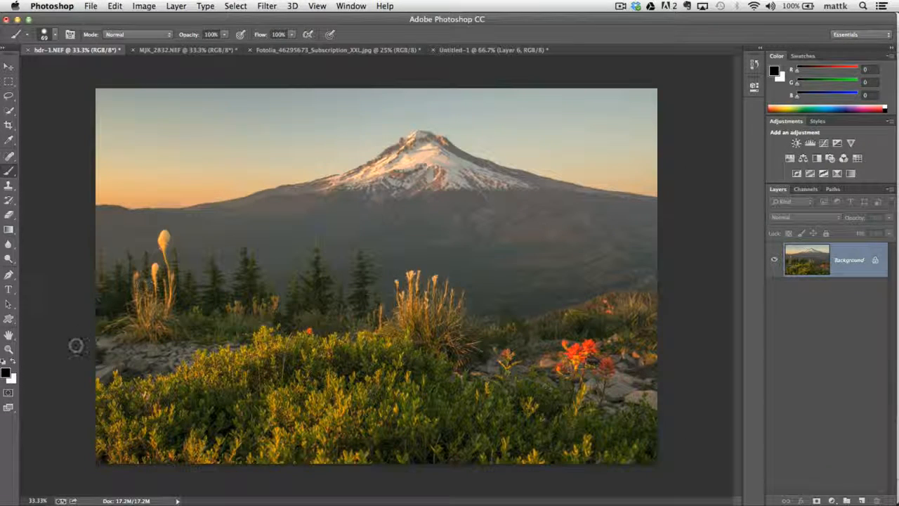
Set the foreground color to black (000000) and paint one wavy stroke across the sky and mountain peak on the Background layer
{"action": "left_click", "coordinate": [9, 373]}
{"action": "left_click_drag", "start_coordinate": [301, 190], "coordinate": [245, 246]}
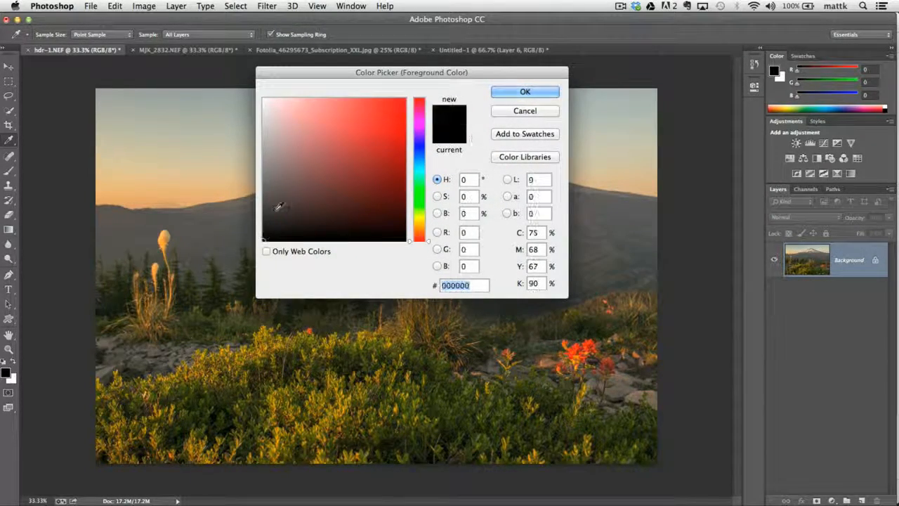
{"action": "left_click", "coordinate": [524, 92]}
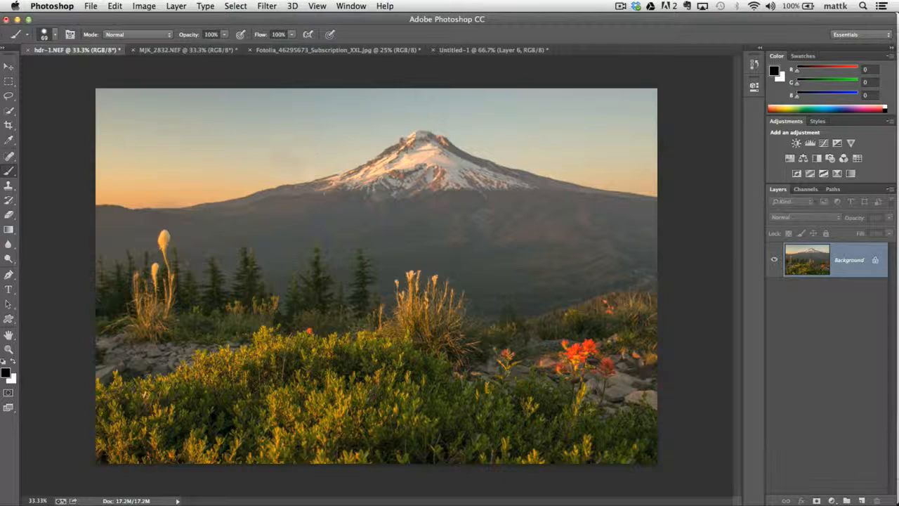
{"action": "mouse_move", "coordinate": [141, 174]}
{"action": "left_mouse_down"}
{"action": "mouse_move", "coordinate": [222, 137]}
{"action": "mouse_move", "coordinate": [329, 157]}
{"action": "mouse_move", "coordinate": [440, 158]}
{"action": "mouse_move", "coordinate": [619, 177]}
{"action": "left_mouse_up"}
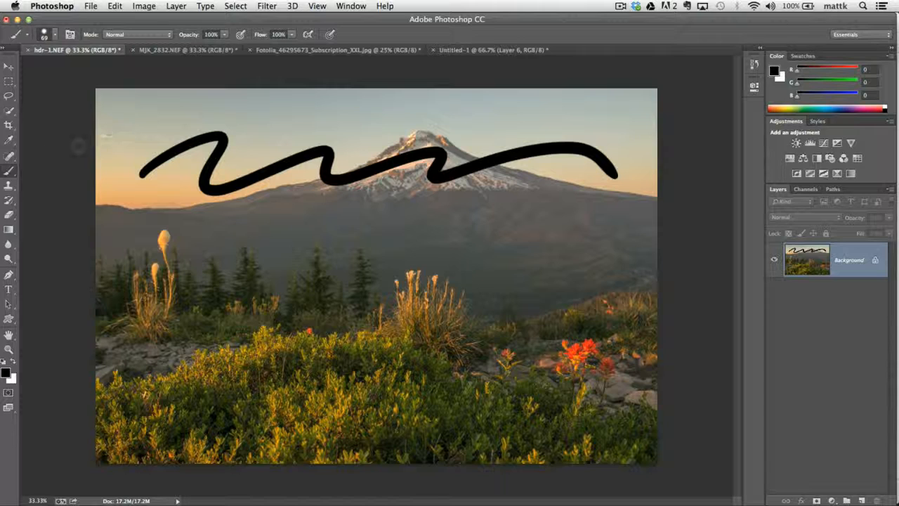
Use the Eraser tool at 89 px to scrub over most of the black wavy stroke on the Background layer
{"action": "left_click", "coordinate": [9, 216]}
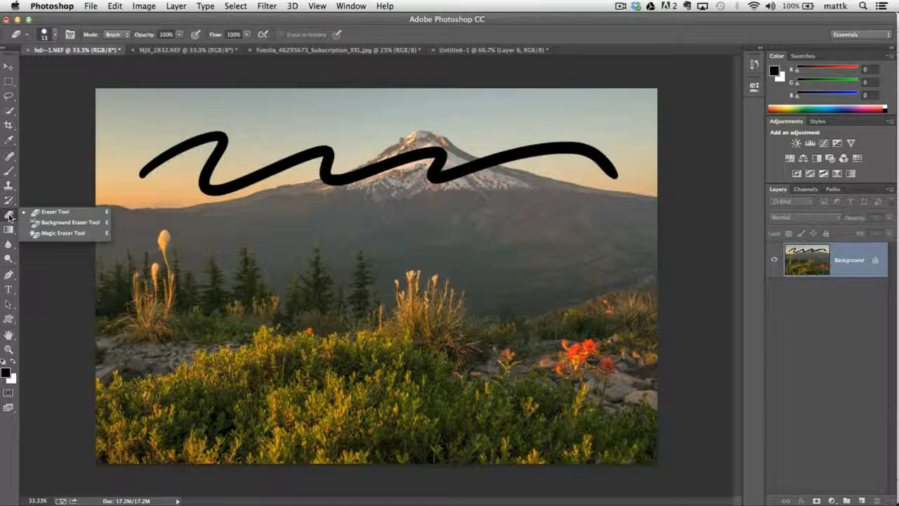
{"action": "left_click", "coordinate": [56, 212]}
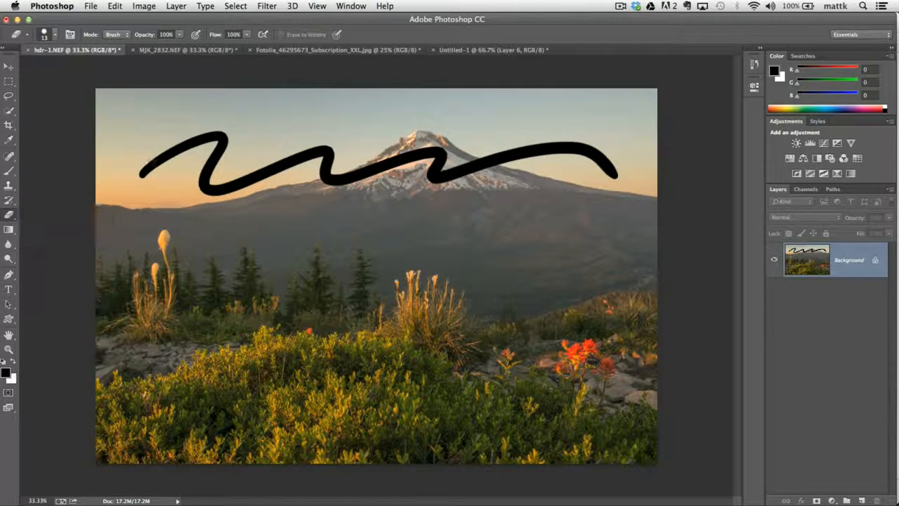
{"action": "left_click", "coordinate": [55, 33]}
{"action": "left_click_drag", "start_coordinate": [67, 66], "coordinate": [88, 66]}
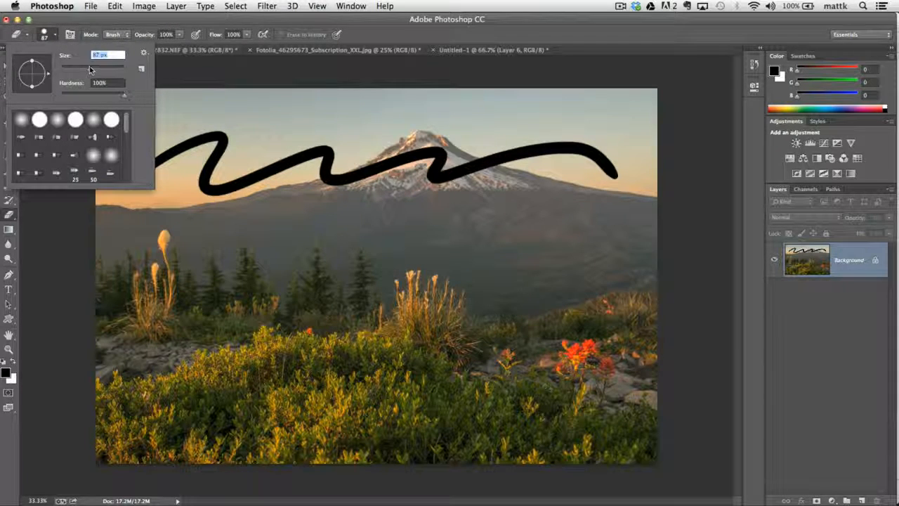
{"action": "left_click", "coordinate": [211, 70]}
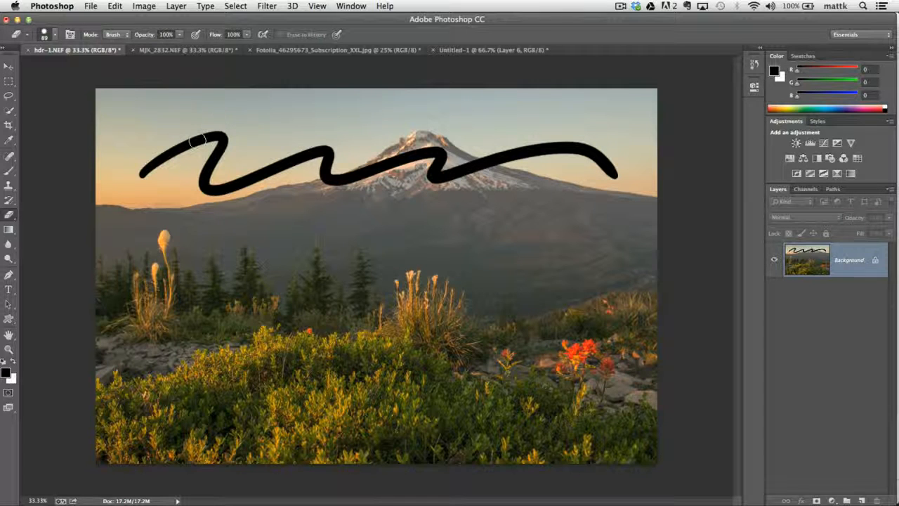
{"action": "mouse_move", "coordinate": [141, 172]}
{"action": "left_mouse_down"}
{"action": "mouse_move", "coordinate": [185, 130]}
{"action": "mouse_move", "coordinate": [226, 132]}
{"action": "mouse_move", "coordinate": [189, 181]}
{"action": "mouse_move", "coordinate": [207, 215]}
{"action": "mouse_move", "coordinate": [269, 217]}
{"action": "mouse_move", "coordinate": [555, 141]}
{"action": "mouse_move", "coordinate": [539, 172]}
{"action": "mouse_move", "coordinate": [587, 172]}
{"action": "left_mouse_up"}
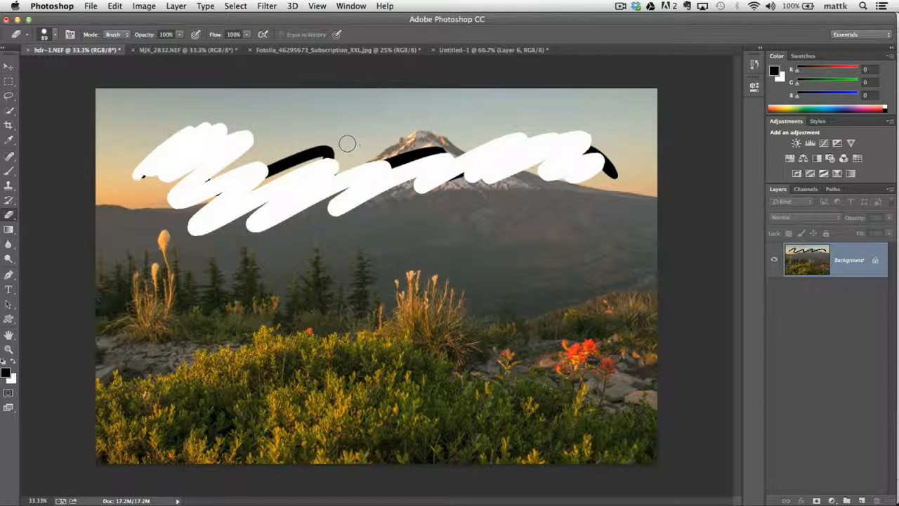
Switch to the Untitled-1 document and select its Background layer
{"action": "left_click", "coordinate": [472, 50]}
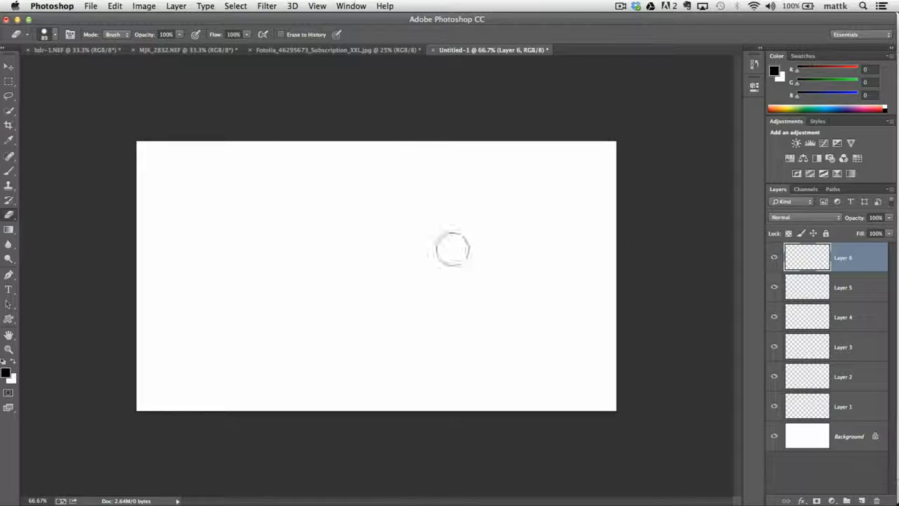
{"action": "left_click", "coordinate": [839, 438]}
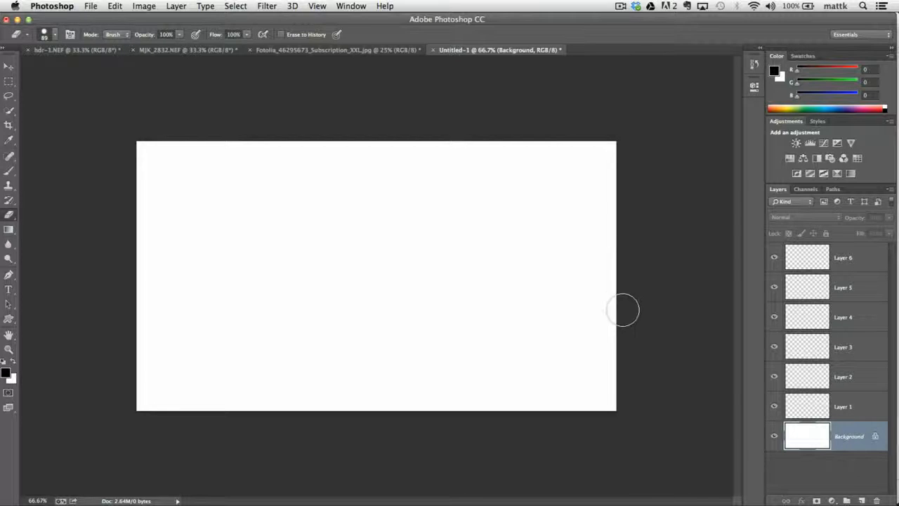
Return to hdr-1.NEF and erase more of the black stroke around the center and the mountain peak
{"action": "left_click", "coordinate": [69, 51]}
{"action": "mouse_move", "coordinate": [239, 146]}
{"action": "left_mouse_down"}
{"action": "mouse_move", "coordinate": [288, 145]}
{"action": "mouse_move", "coordinate": [271, 171]}
{"action": "mouse_move", "coordinate": [322, 207]}
{"action": "left_mouse_up"}
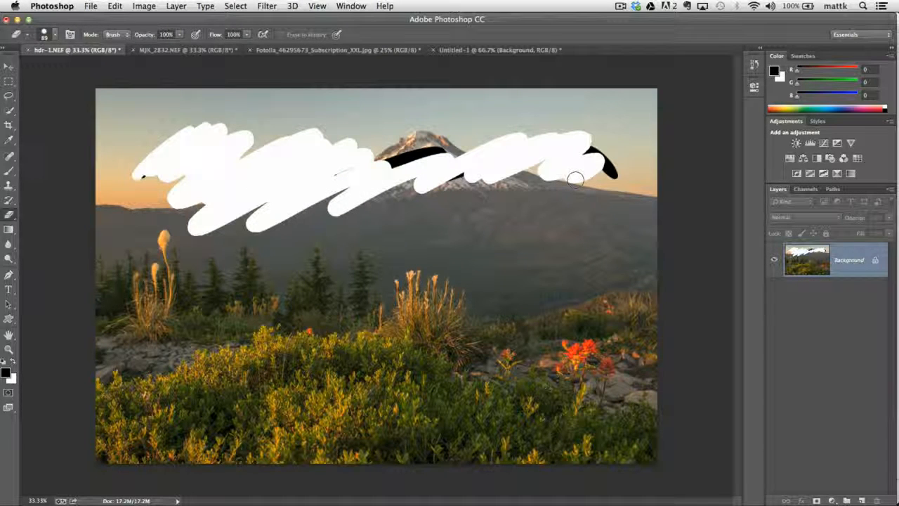
{"action": "mouse_move", "coordinate": [337, 178]}
{"action": "left_mouse_down"}
{"action": "mouse_move", "coordinate": [395, 148]}
{"action": "mouse_move", "coordinate": [400, 163]}
{"action": "mouse_move", "coordinate": [444, 187]}
{"action": "left_mouse_up"}
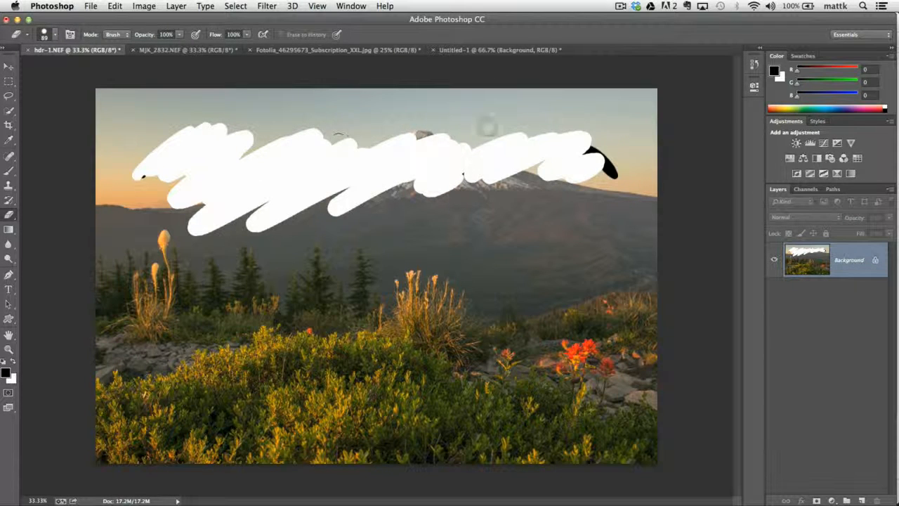
Step back through the eraser strokes on the Background layer of hdr-1.NEF to restore the full black wavy stroke
{"action": "left_click", "coordinate": [114, 6]}
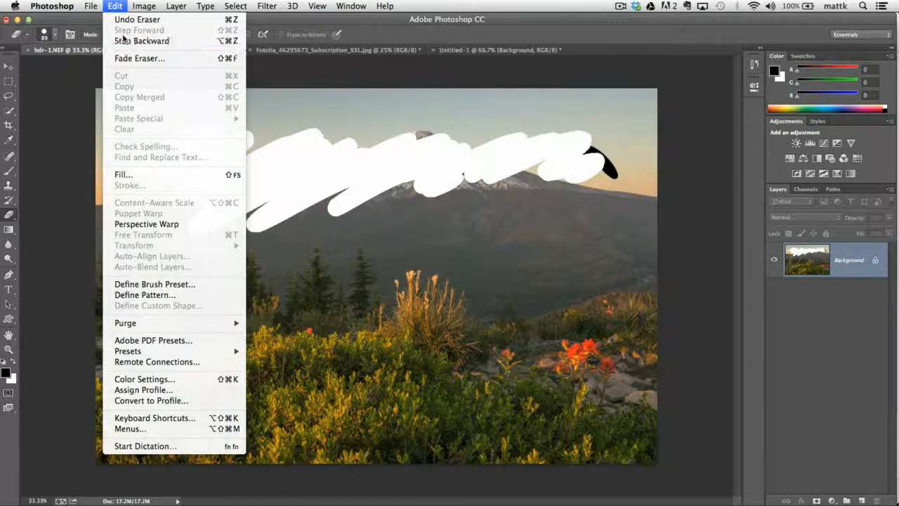
{"action": "left_click", "coordinate": [125, 41]}
{"action": "left_click", "coordinate": [114, 6]}
{"action": "left_click", "coordinate": [120, 41]}
{"action": "left_click", "coordinate": [114, 5]}
{"action": "left_click", "coordinate": [125, 40]}
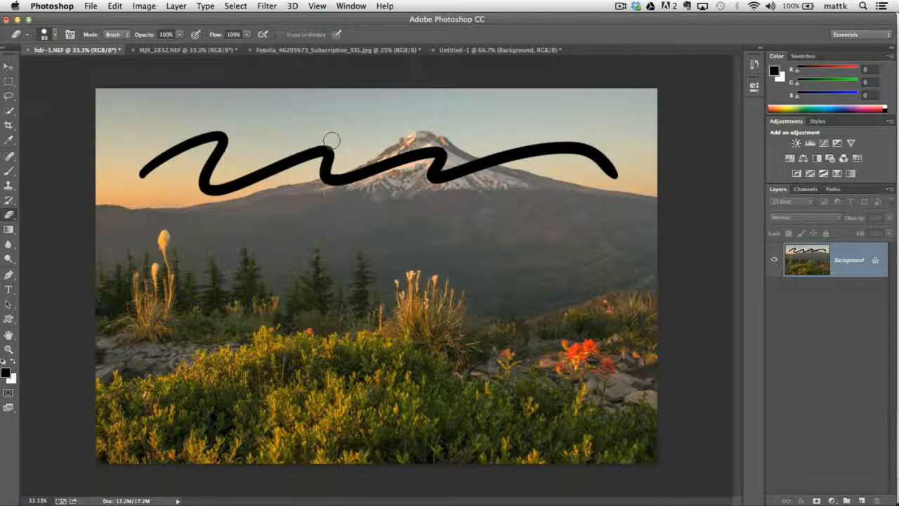
Undo a short test erasure and the black wavy stroke to return the Background layer to the clean photo
{"action": "mouse_move", "coordinate": [178, 135]}
{"action": "left_mouse_down"}
{"action": "mouse_move", "coordinate": [238, 133]}
{"action": "mouse_move", "coordinate": [212, 173]}
{"action": "left_mouse_up"}
{"action": "key", "text": "super+z"}
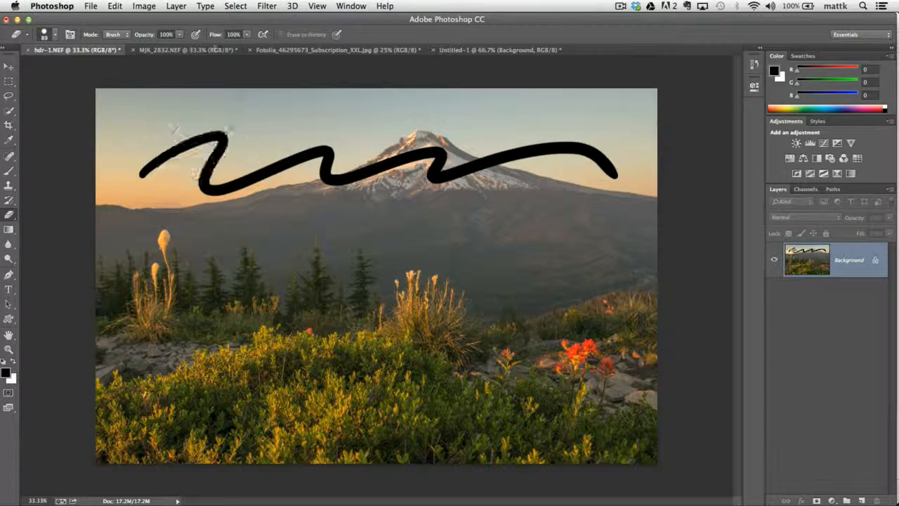
{"action": "left_click", "coordinate": [115, 7]}
{"action": "left_click", "coordinate": [121, 41]}
{"action": "left_click", "coordinate": [115, 6]}
{"action": "left_click", "coordinate": [120, 40]}
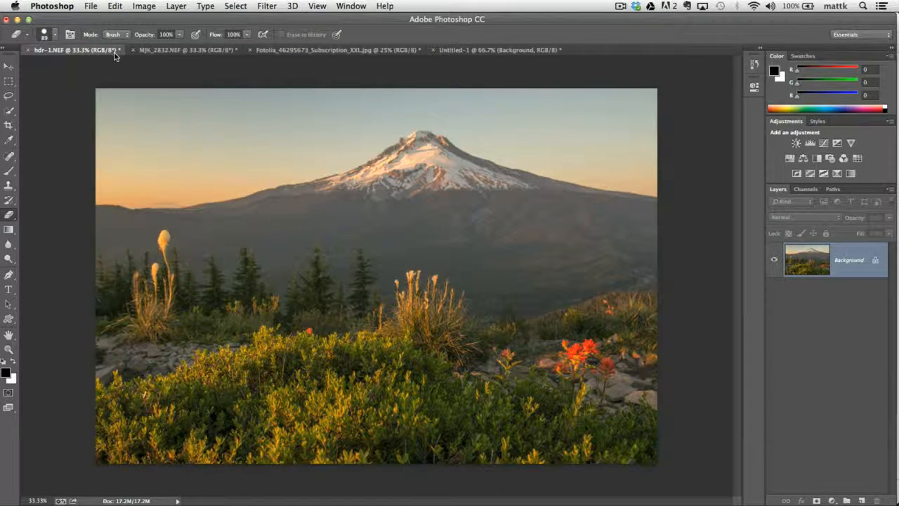
Add a new blank layer and paint a black wavy stroke across the sky and mountain with the 69 px Brush
{"action": "left_click", "coordinate": [863, 500]}
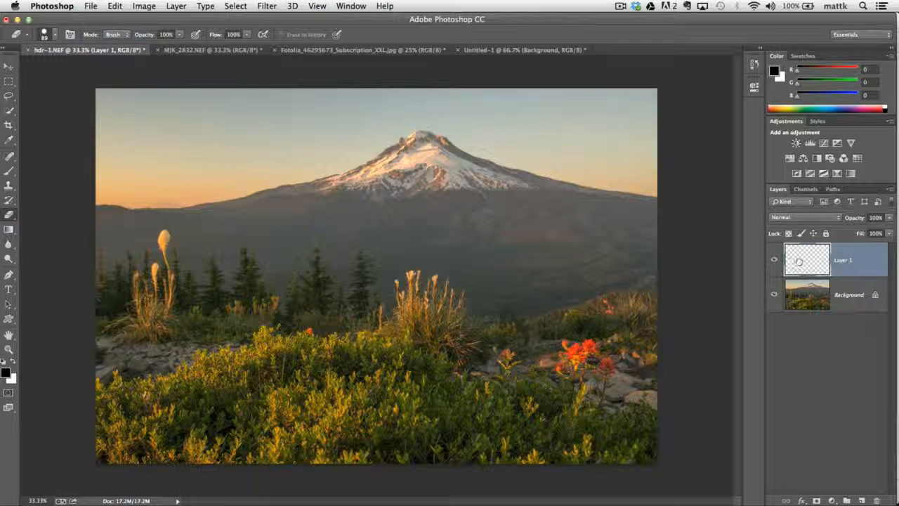
{"action": "key", "text": "b"}
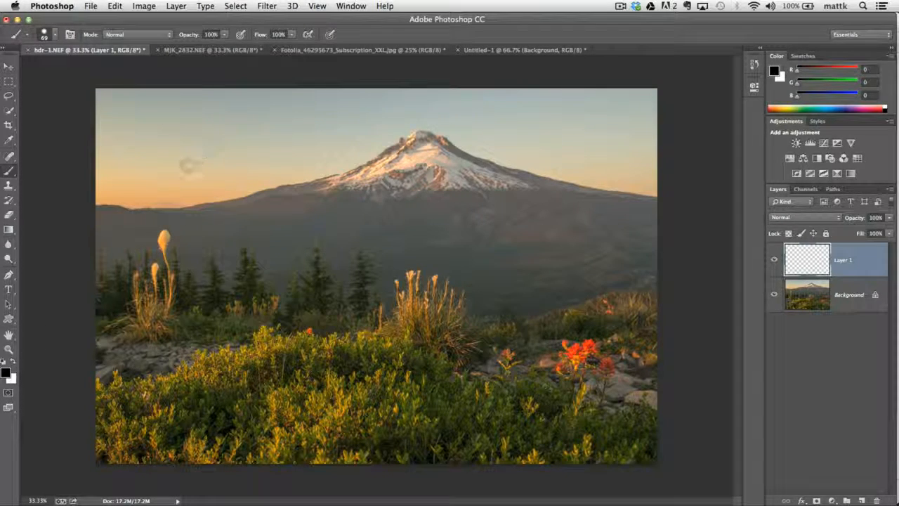
{"action": "mouse_move", "coordinate": [153, 190]}
{"action": "left_mouse_down"}
{"action": "mouse_move", "coordinate": [411, 177]}
{"action": "mouse_move", "coordinate": [602, 188]}
{"action": "left_mouse_up"}
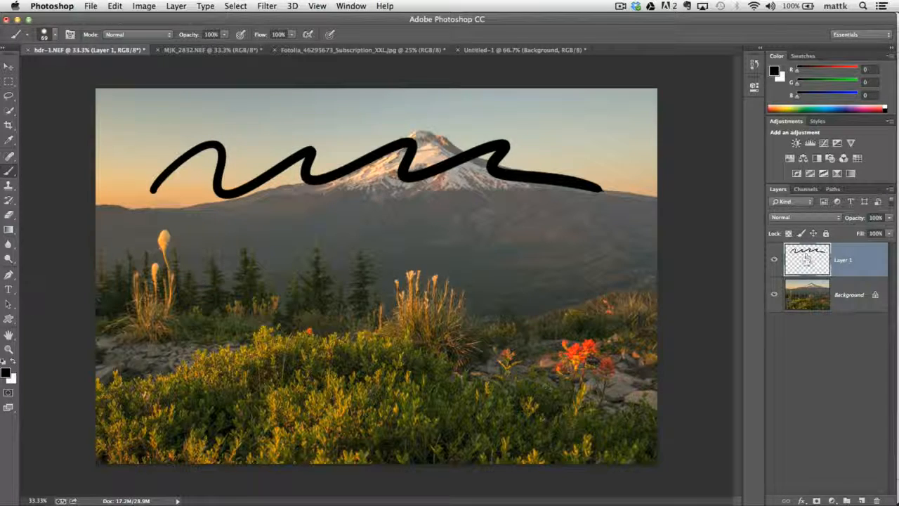
Compare the Background layer with Layer 1 and view the stacked-discs Fotolia image before returning to hdr-1.NEF
{"action": "left_click", "coordinate": [800, 309]}
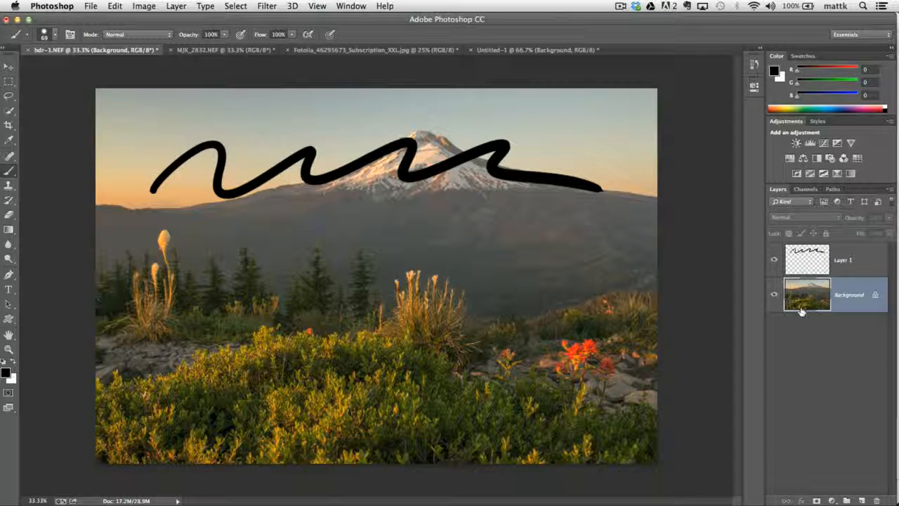
{"action": "left_click", "coordinate": [805, 258]}
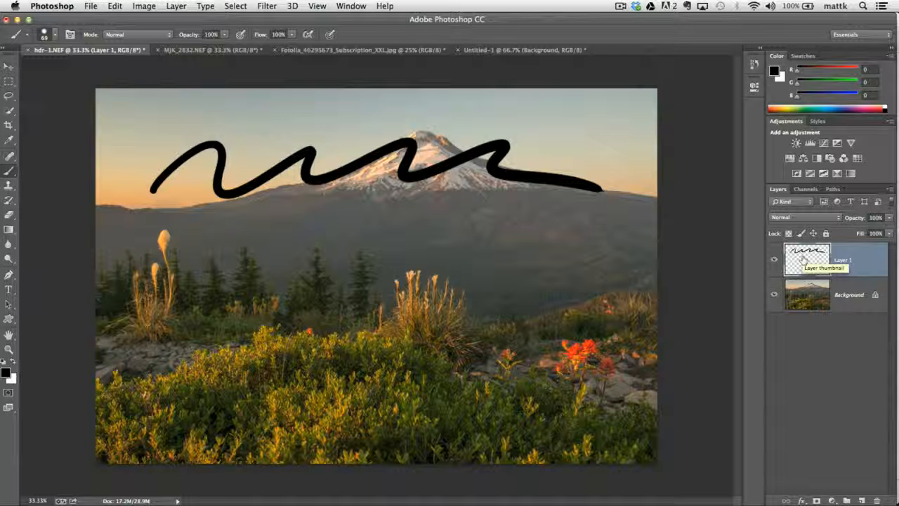
{"action": "left_click", "coordinate": [342, 52]}
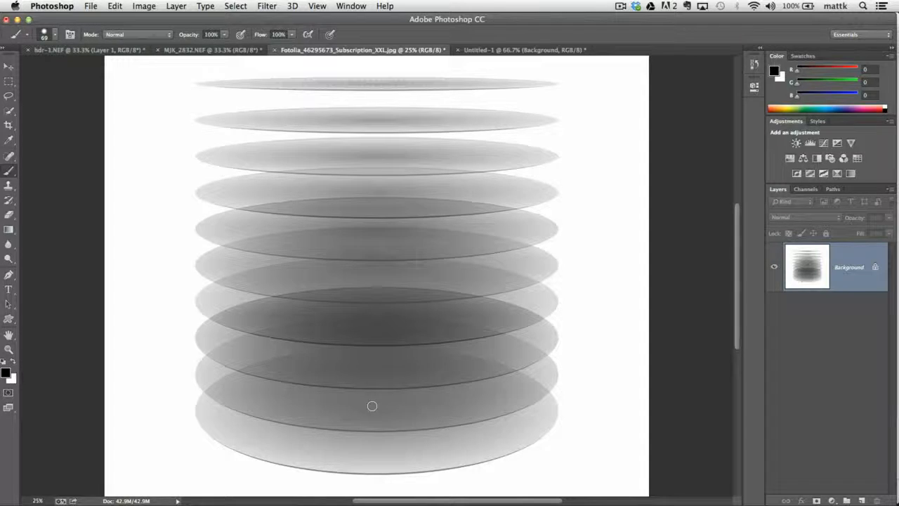
{"action": "left_click", "coordinate": [107, 51]}
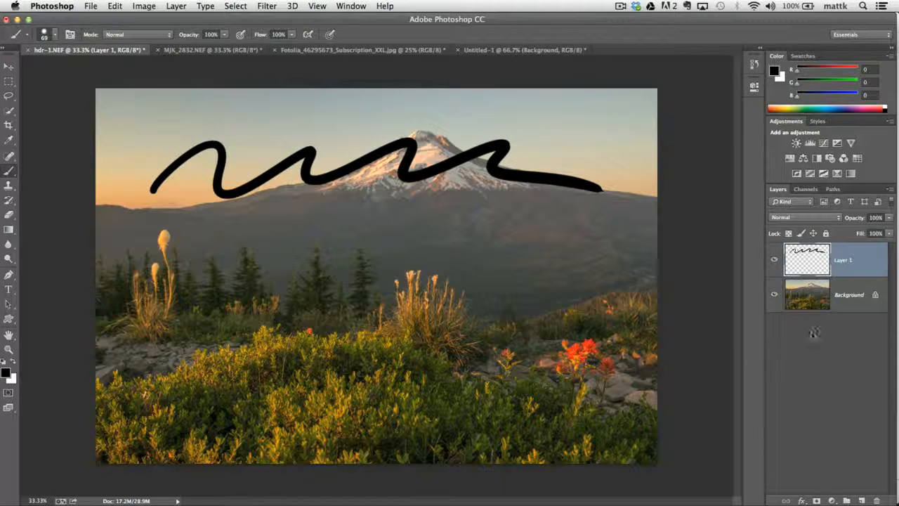
Erase the entire black wavy stroke from Layer 1 with the 89 px Eraser
{"action": "left_click", "coordinate": [807, 303]}
{"action": "left_click_drag", "start_coordinate": [808, 256], "coordinate": [780, 331]}
{"action": "left_click", "coordinate": [9, 214]}
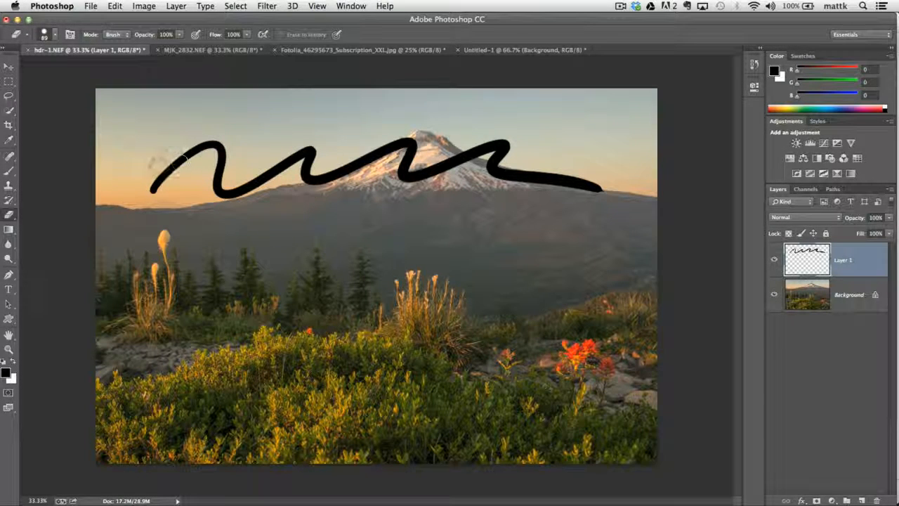
{"action": "mouse_move", "coordinate": [144, 182]}
{"action": "left_mouse_down"}
{"action": "mouse_move", "coordinate": [173, 161]}
{"action": "mouse_move", "coordinate": [208, 145]}
{"action": "mouse_move", "coordinate": [216, 147]}
{"action": "mouse_move", "coordinate": [221, 187]}
{"action": "mouse_move", "coordinate": [313, 149]}
{"action": "mouse_move", "coordinate": [299, 170]}
{"action": "mouse_move", "coordinate": [312, 177]}
{"action": "mouse_move", "coordinate": [404, 139]}
{"action": "mouse_move", "coordinate": [400, 174]}
{"action": "mouse_move", "coordinate": [484, 147]}
{"action": "mouse_move", "coordinate": [502, 150]}
{"action": "mouse_move", "coordinate": [472, 177]}
{"action": "mouse_move", "coordinate": [594, 171]}
{"action": "mouse_move", "coordinate": [601, 197]}
{"action": "left_mouse_up"}
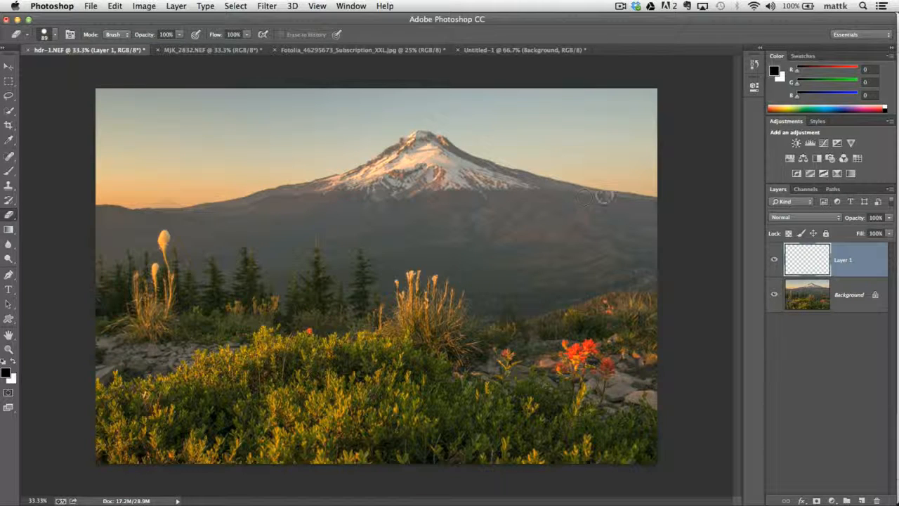
Undo the Layer 1 erasure, and try a wavy eraser stroke on the Background layer across the mountainside, undoing it too
{"action": "left_click", "coordinate": [822, 296]}
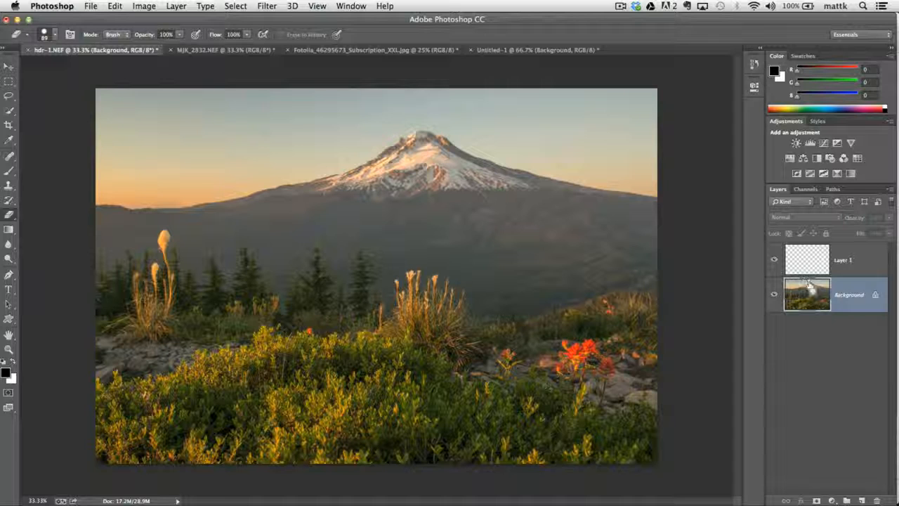
{"action": "key", "text": "super+z"}
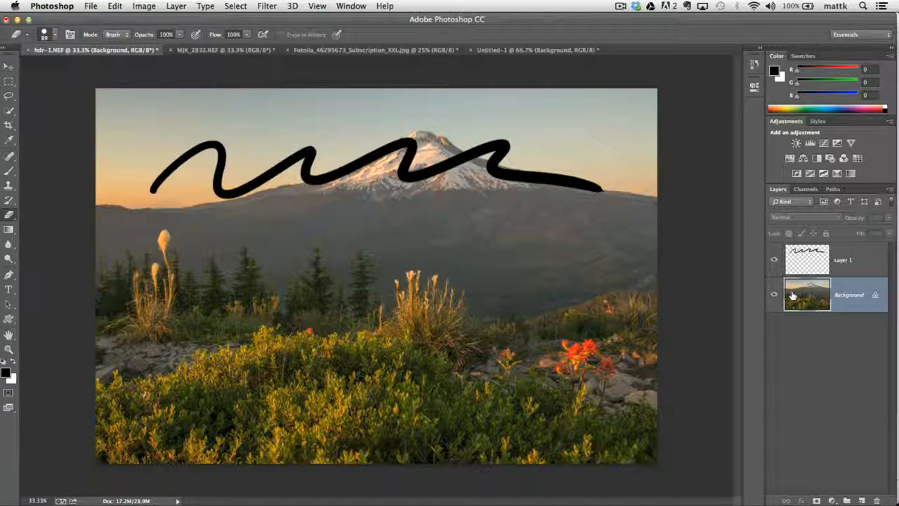
{"action": "mouse_move", "coordinate": [194, 224]}
{"action": "left_mouse_down"}
{"action": "mouse_move", "coordinate": [269, 252]}
{"action": "mouse_move", "coordinate": [618, 233]}
{"action": "left_mouse_up"}
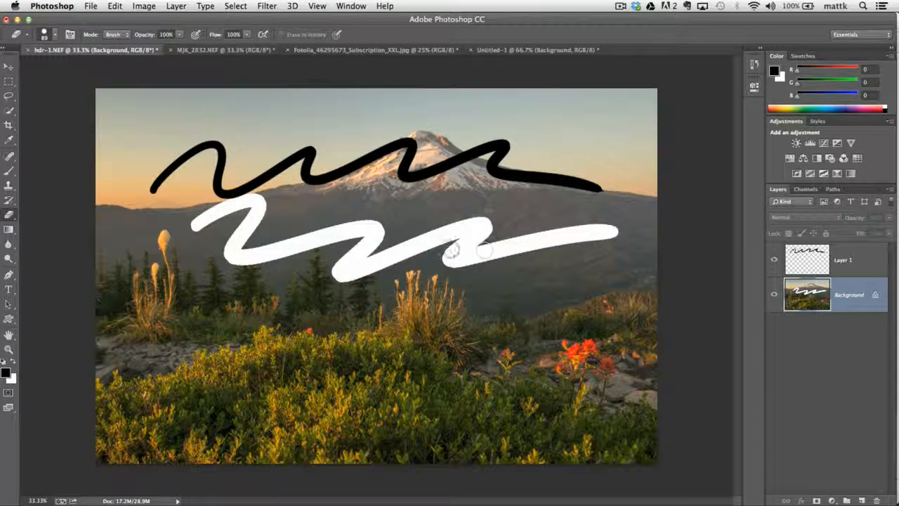
{"action": "key", "text": "super+z"}
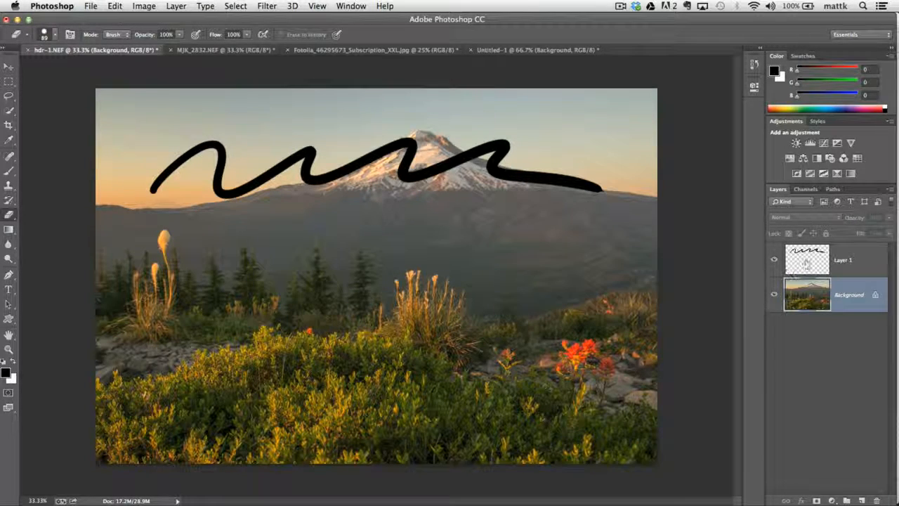
Erase a middle section of the black stroke on Layer 1 and move the remaining strokes slightly down and to the left
{"action": "left_click", "coordinate": [806, 264]}
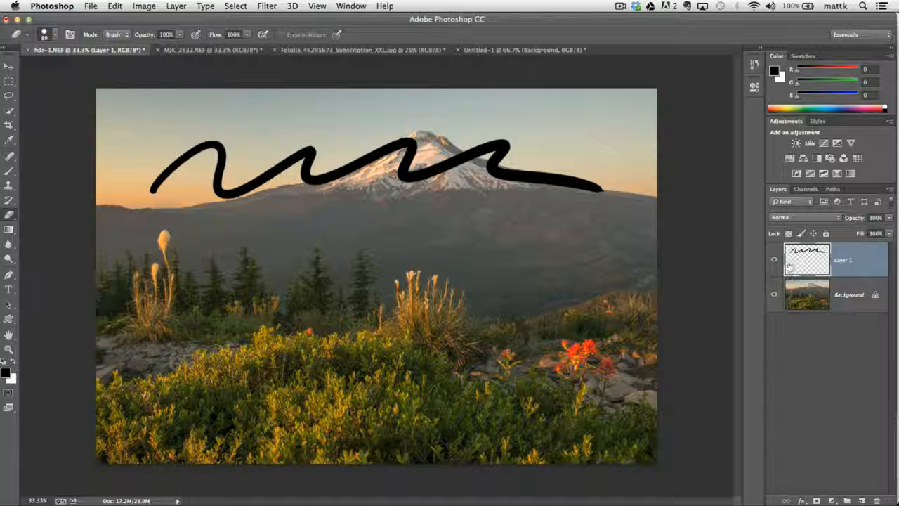
{"action": "mouse_move", "coordinate": [270, 175]}
{"action": "left_mouse_down"}
{"action": "mouse_move", "coordinate": [297, 156]}
{"action": "mouse_move", "coordinate": [308, 172]}
{"action": "mouse_move", "coordinate": [362, 177]}
{"action": "left_mouse_up"}
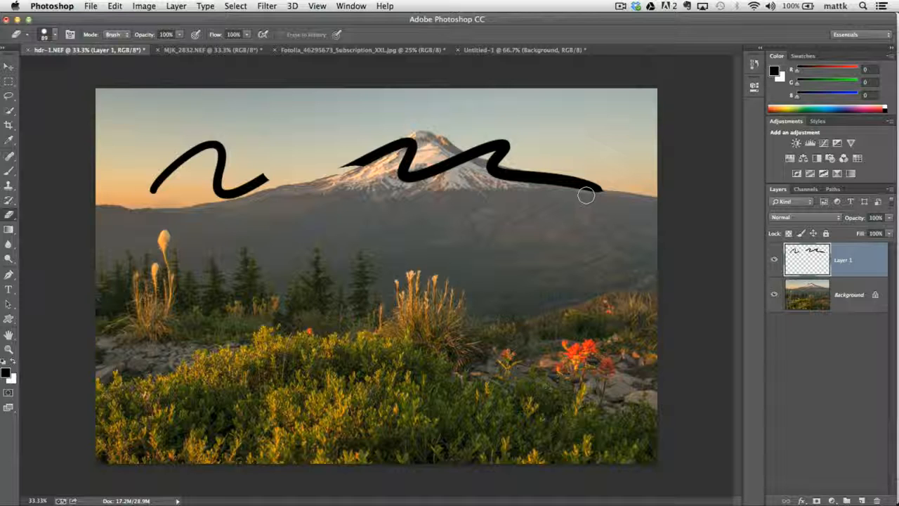
{"action": "left_click", "coordinate": [8, 66]}
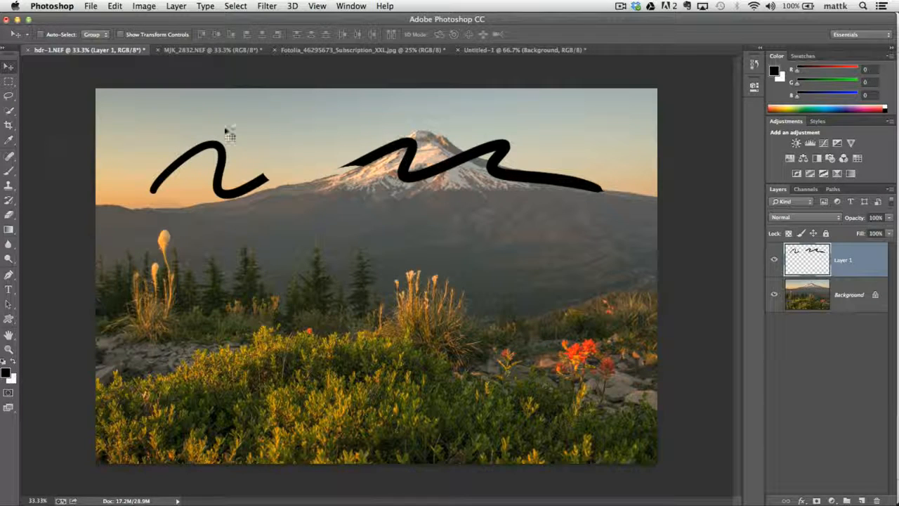
{"action": "mouse_move", "coordinate": [475, 163]}
{"action": "left_mouse_down"}
{"action": "mouse_move", "coordinate": [451, 282]}
{"action": "mouse_move", "coordinate": [536, 137]}
{"action": "mouse_move", "coordinate": [486, 142]}
{"action": "mouse_move", "coordinate": [461, 175]}
{"action": "left_mouse_up"}
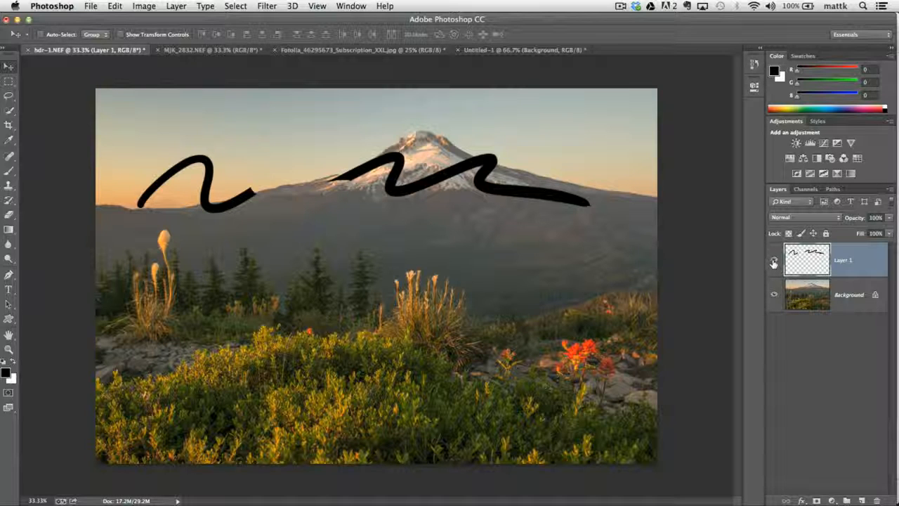
Hide and show Layer 1 and the Background layer in turn to view each layer's content separately
{"action": "left_click", "coordinate": [775, 262]}
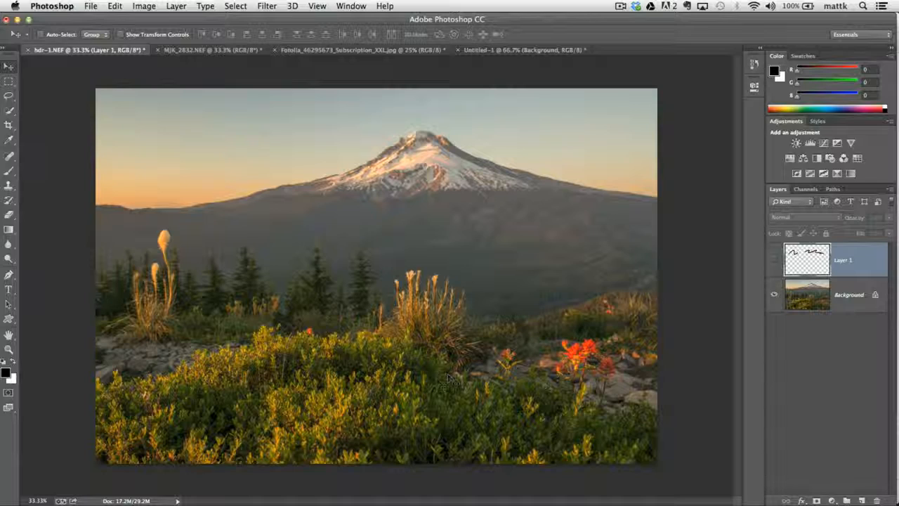
{"action": "left_click", "coordinate": [775, 261]}
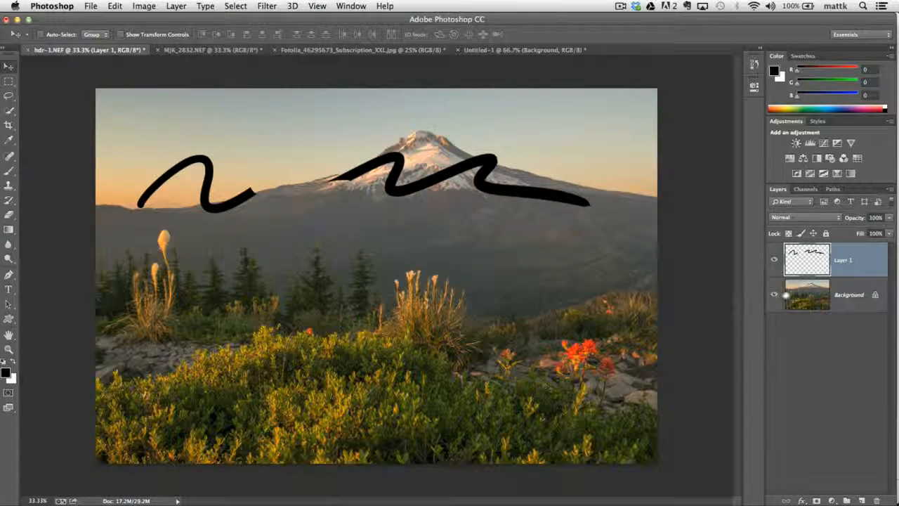
{"action": "left_click", "coordinate": [774, 296]}
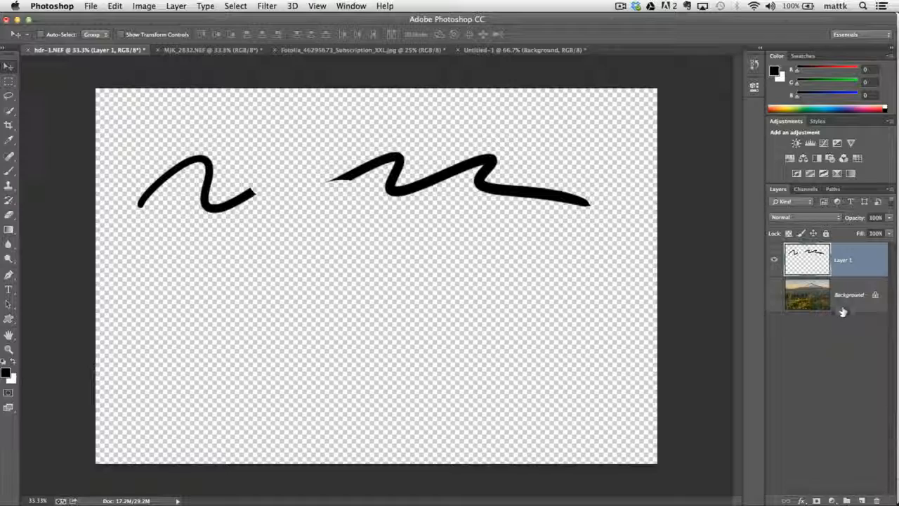
{"action": "left_click", "coordinate": [774, 297]}
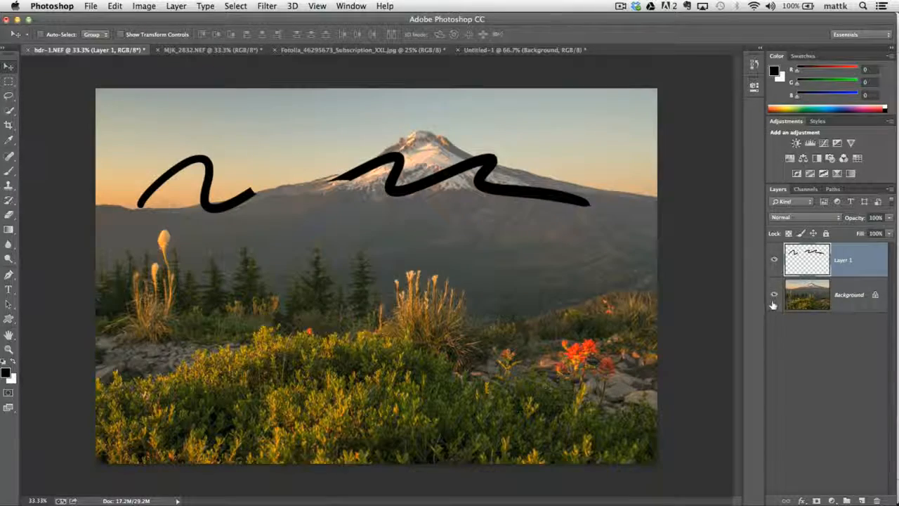
{"action": "left_click", "coordinate": [774, 296]}
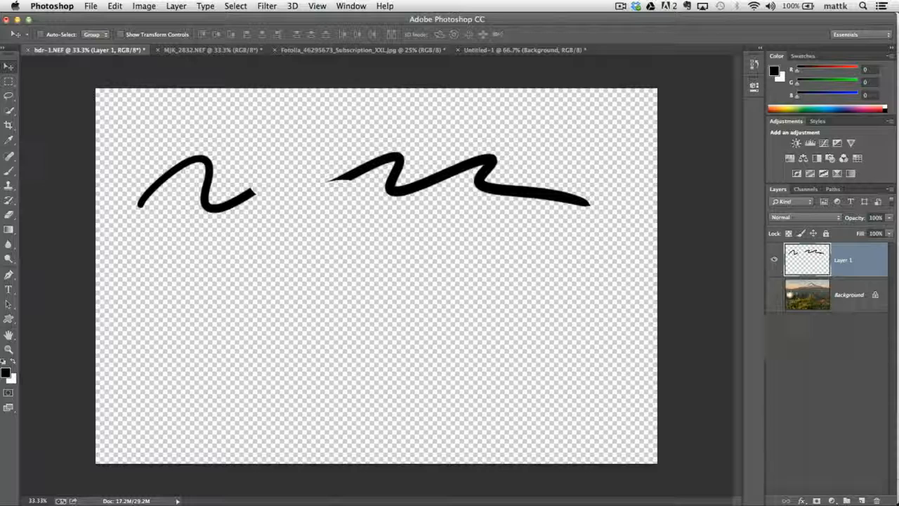
{"action": "left_click", "coordinate": [774, 294]}
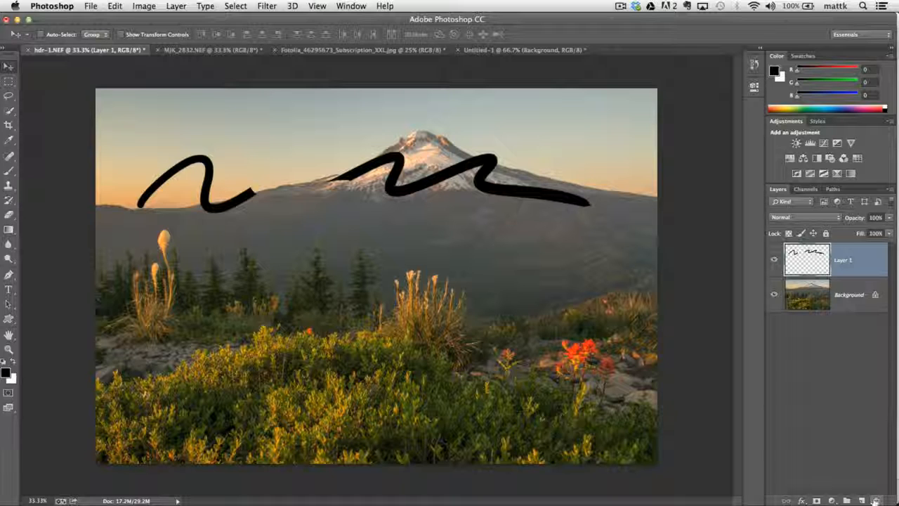
Delete Layer 1 from hdr-1.NEF
{"action": "left_click", "coordinate": [877, 501]}
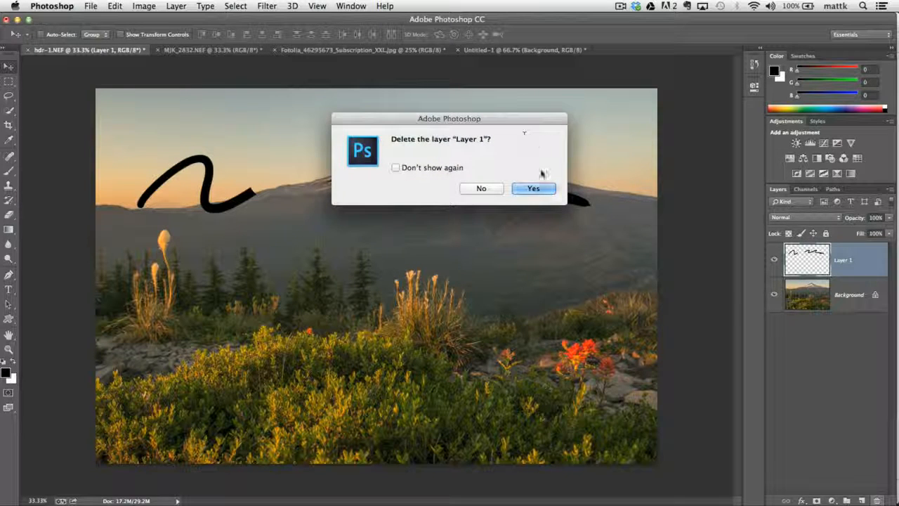
{"action": "left_click", "coordinate": [533, 190]}
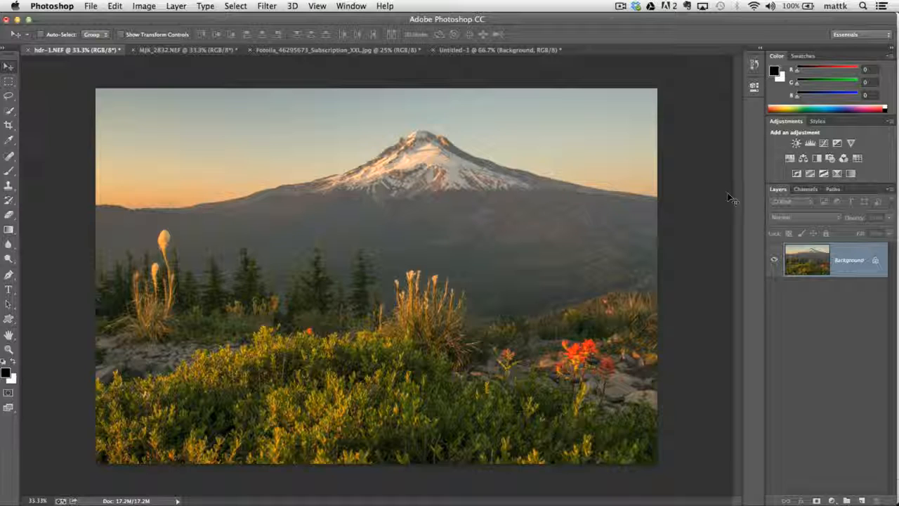